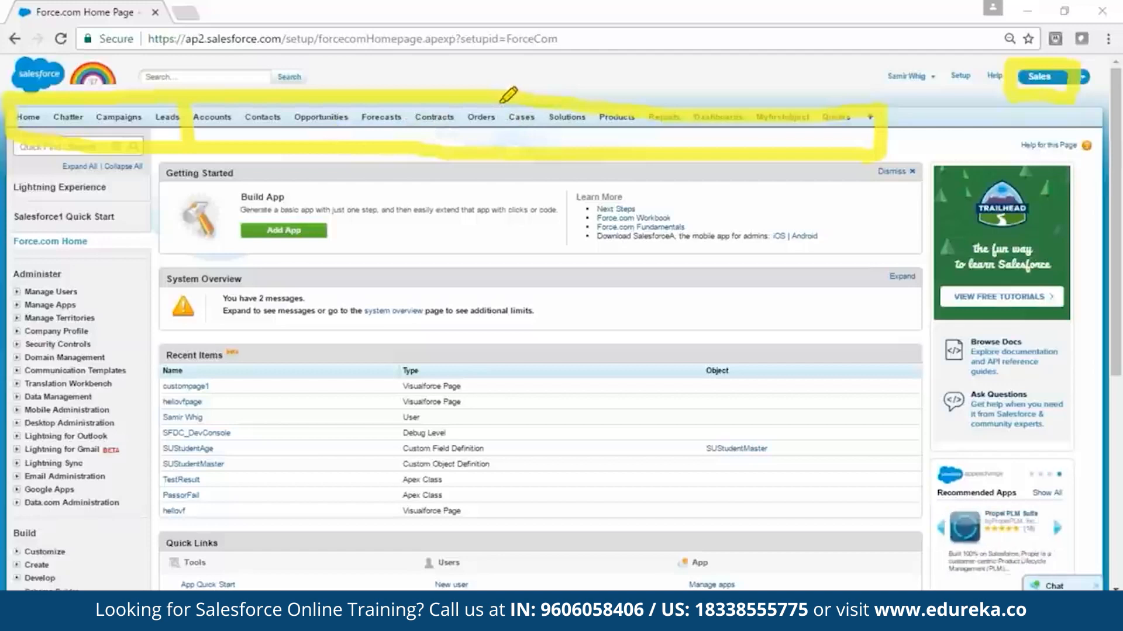
Step: Switch the active Salesforce app from Sales to Marketing
mouse_move(496, 108)
mouse_down()
mouse_move(497, 143)
mouse_move(518, 135)
mouse_up()
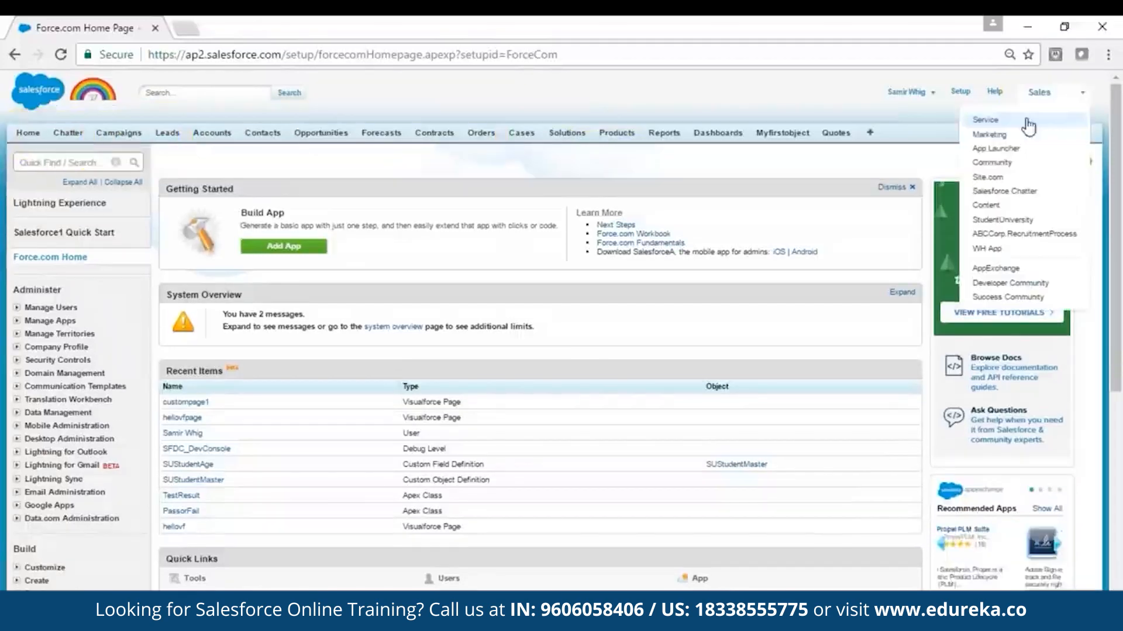
click(994, 139)
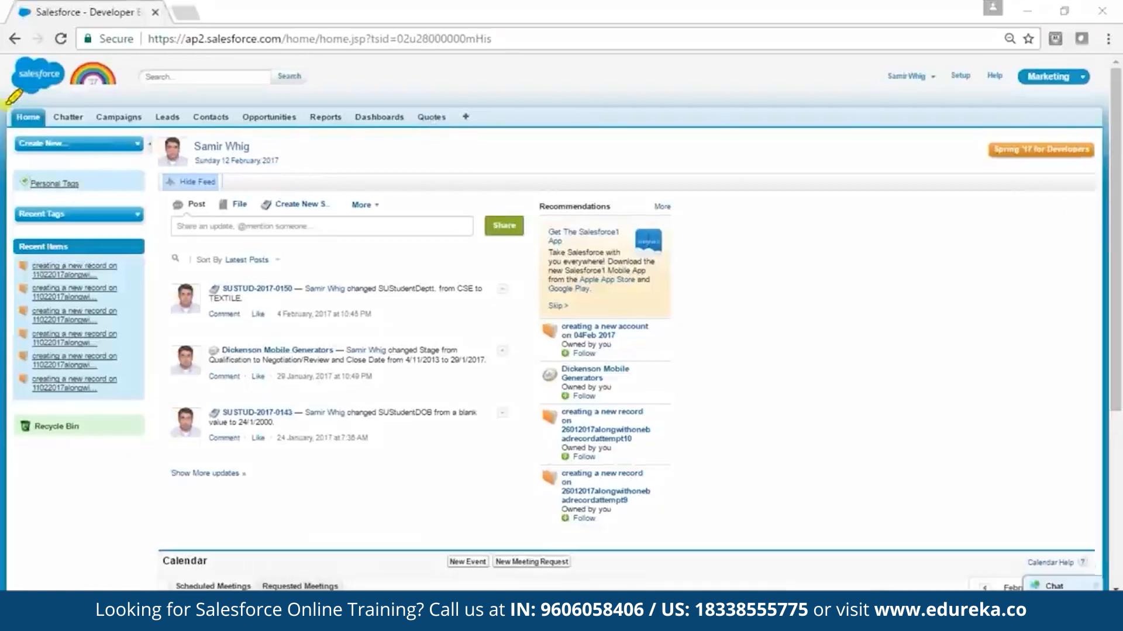
mouse_move(8, 106)
mouse_down()
mouse_move(6, 139)
mouse_move(8, 106)
mouse_move(471, 120)
mouse_up()
drag(9, 145, 472, 144)
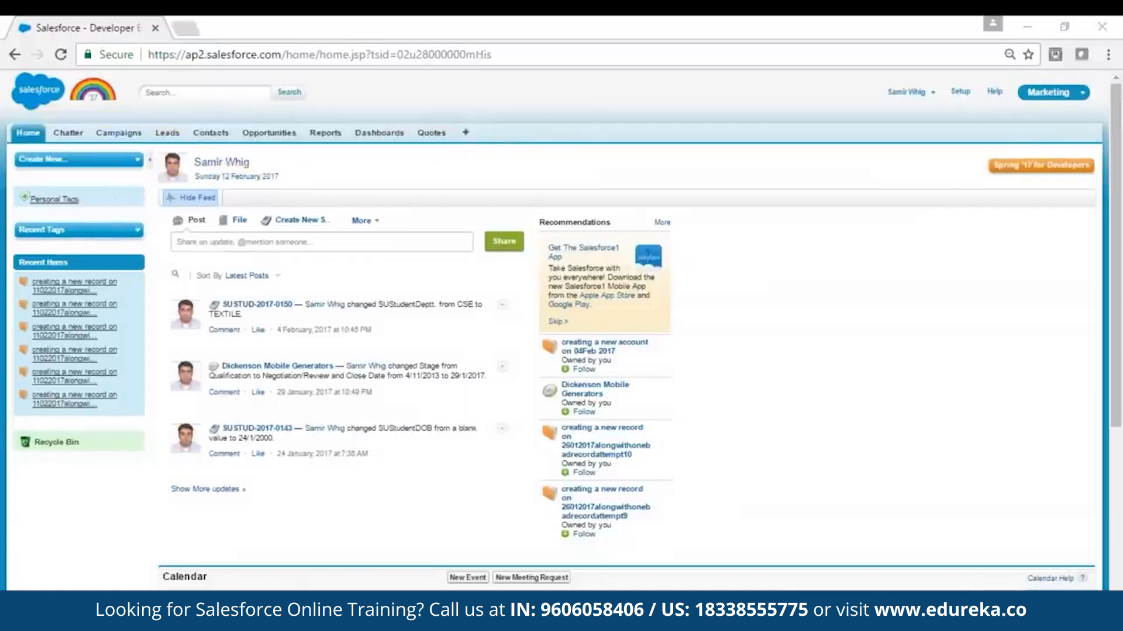
Step: Go to the Campaigns page and list the campaigns in the All Active Campaigns view
click(28, 134)
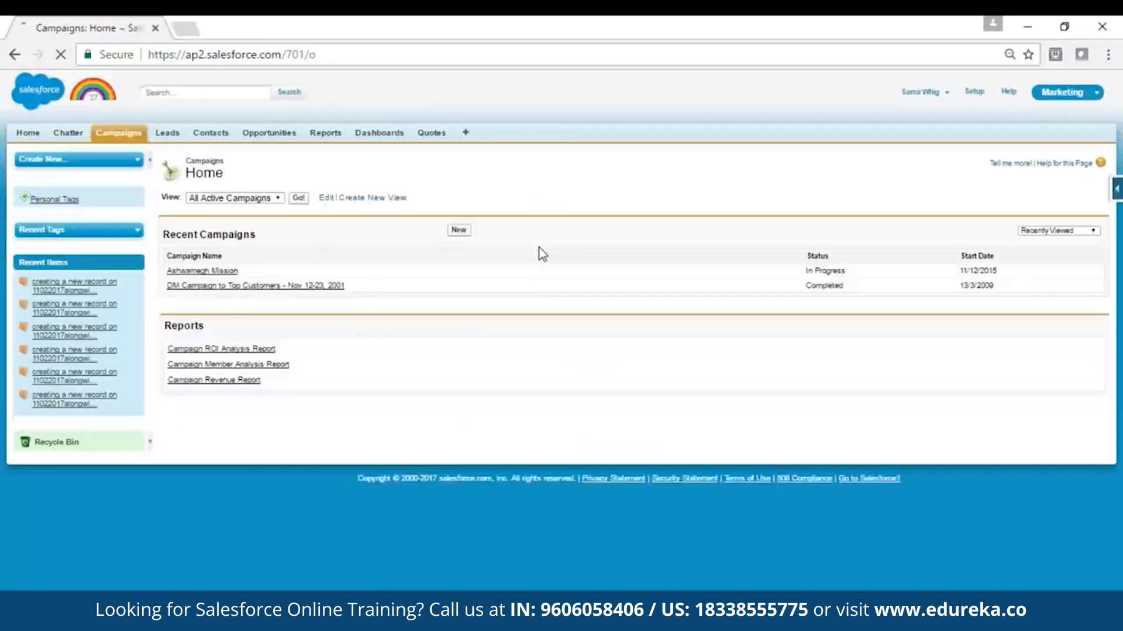
click(278, 199)
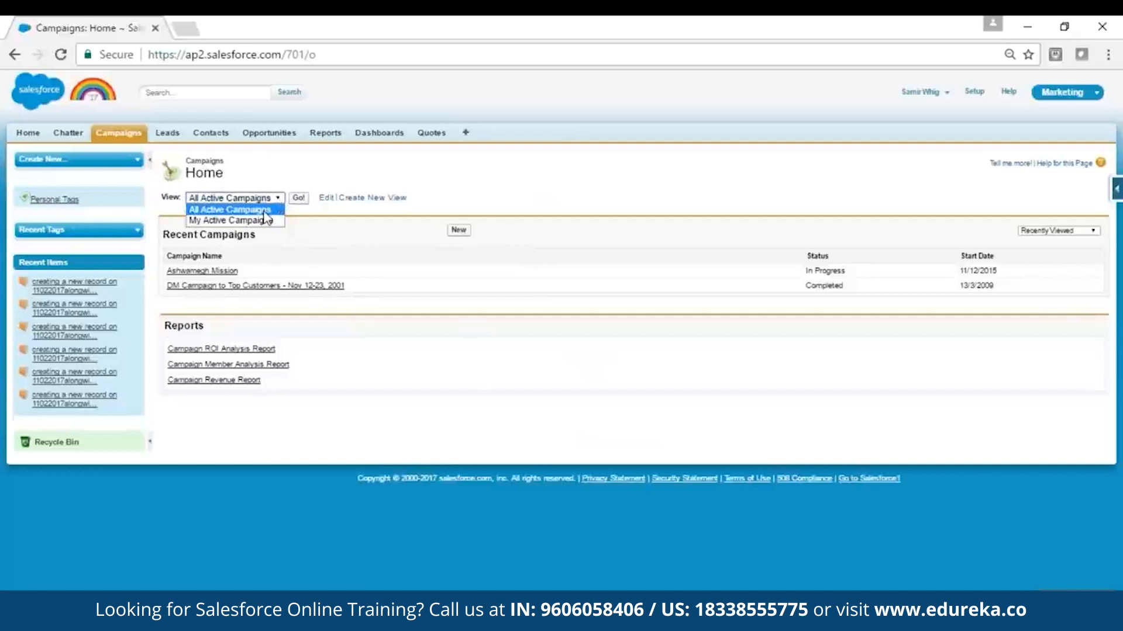
click(265, 210)
click(298, 198)
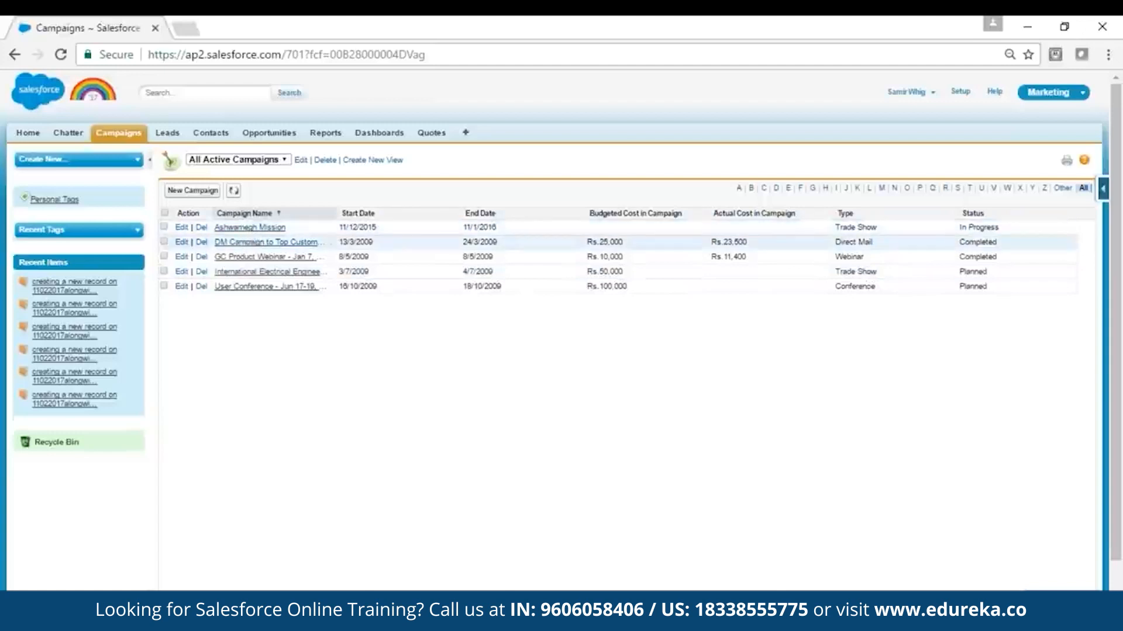
Step: Open the Ashwamegh Mission campaign and review its details and related lists, including opportunities and campaign members
click(251, 231)
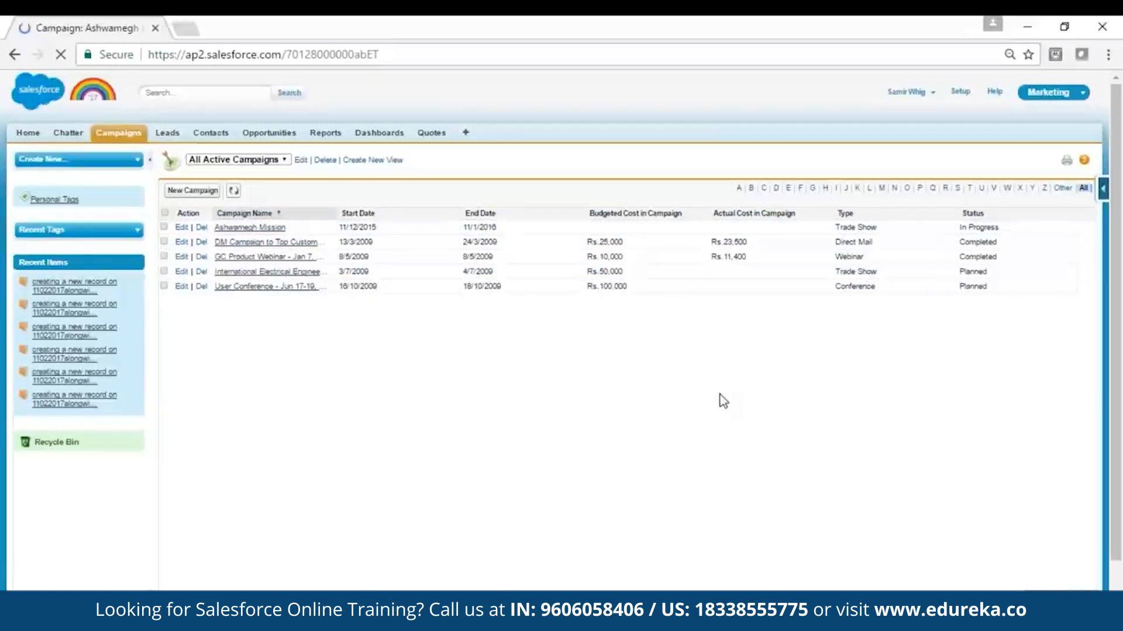
scroll(818, 415, down, 2)
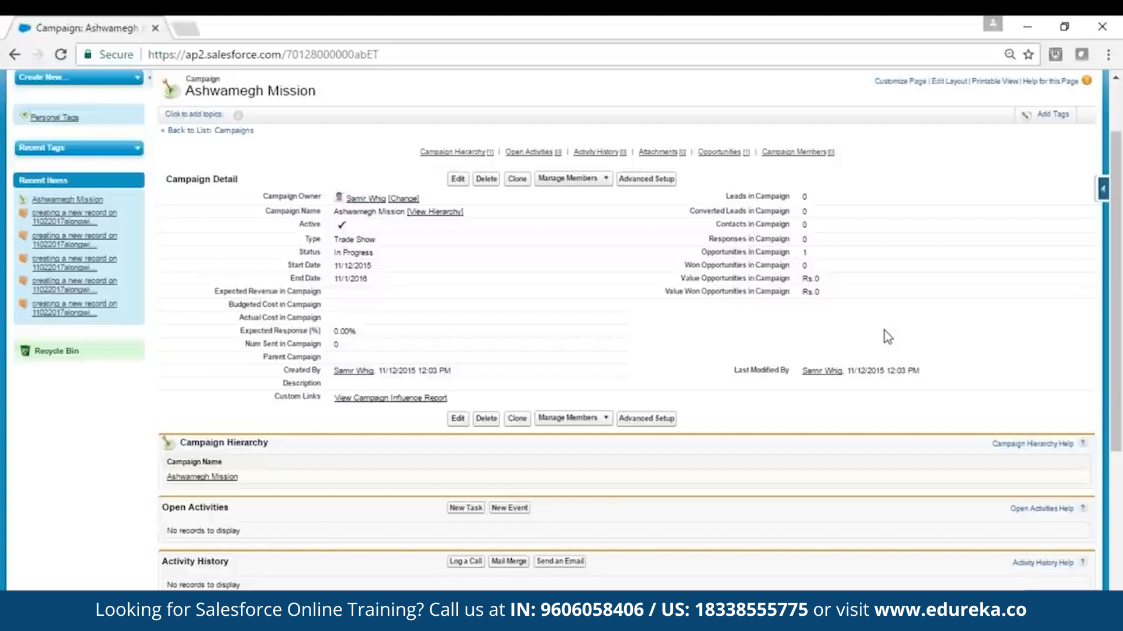
scroll(626, 327, down, 4)
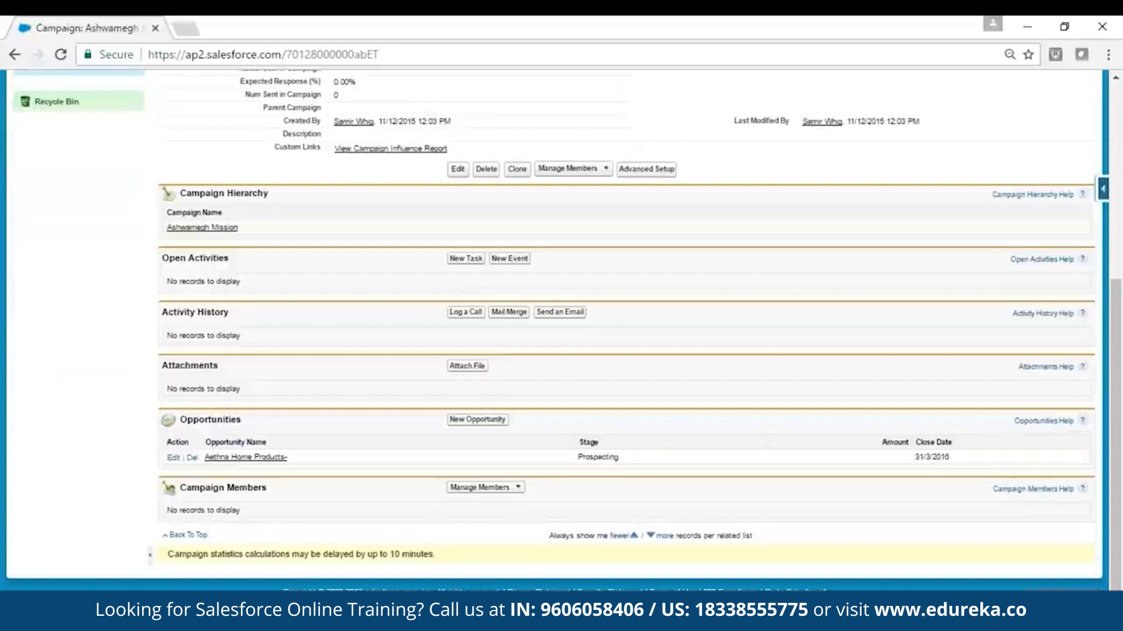
scroll(1121, 402, up, 5)
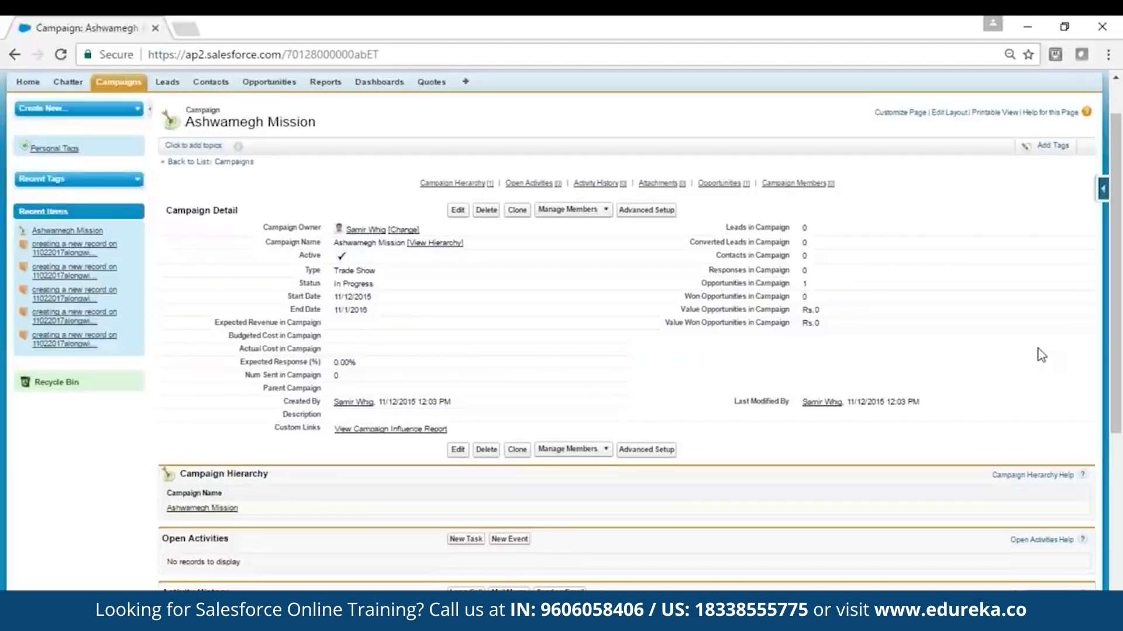
scroll(1037, 349, down, 4)
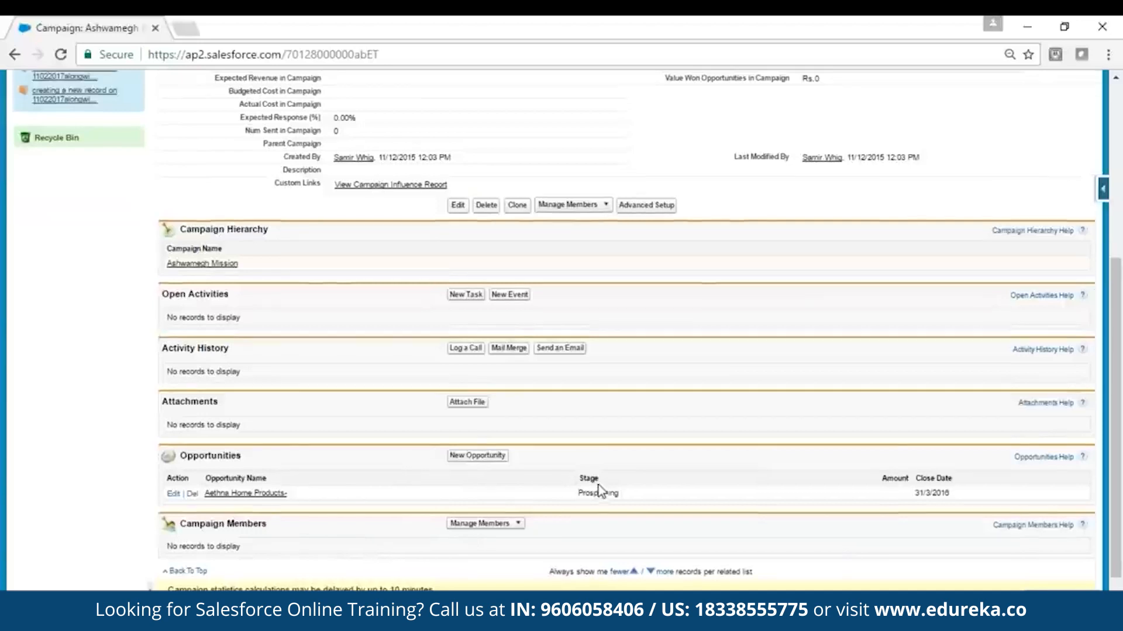
scroll(601, 491, up, 5)
Step: Open the Abbott Insurance lead from the All Open Leads list and review its details, activities and campaign history
click(167, 134)
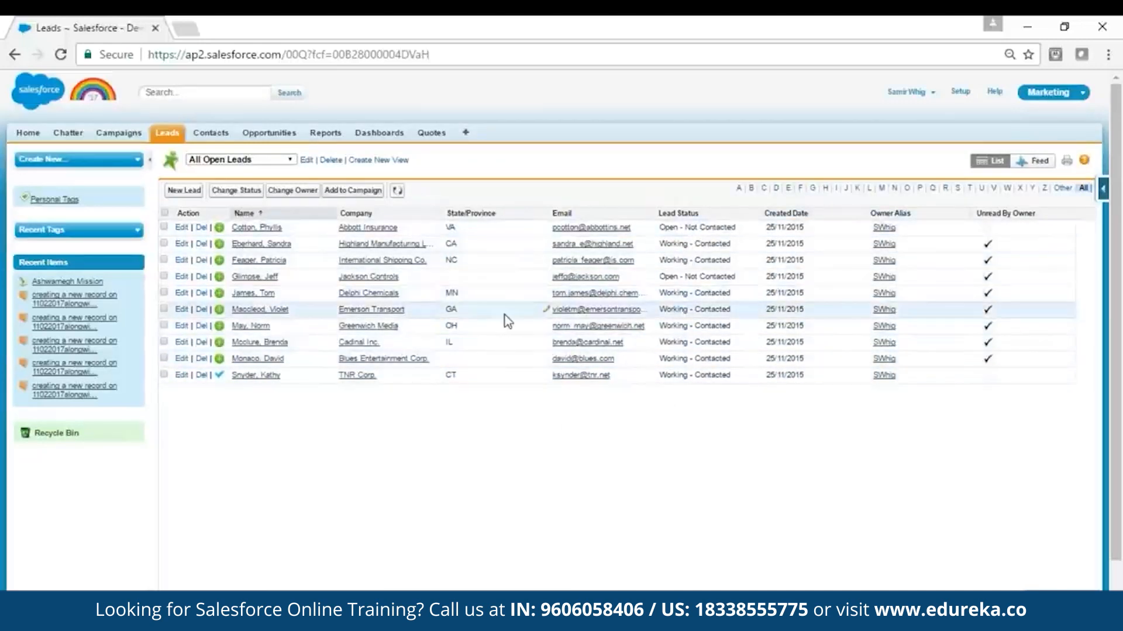
click(250, 229)
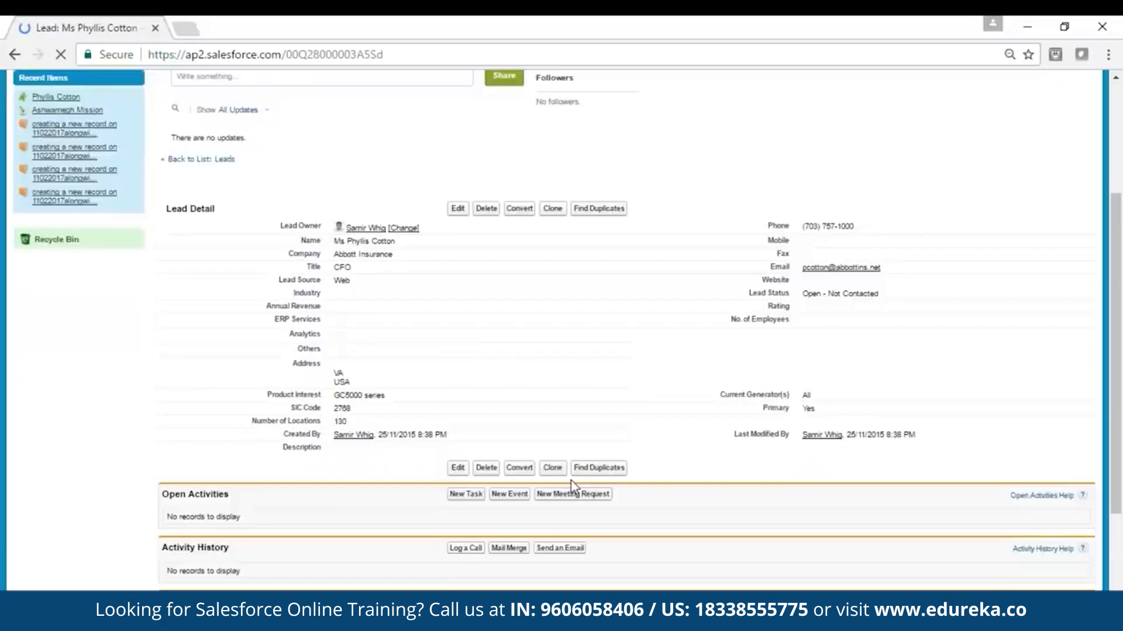
scroll(570, 493, down, 4)
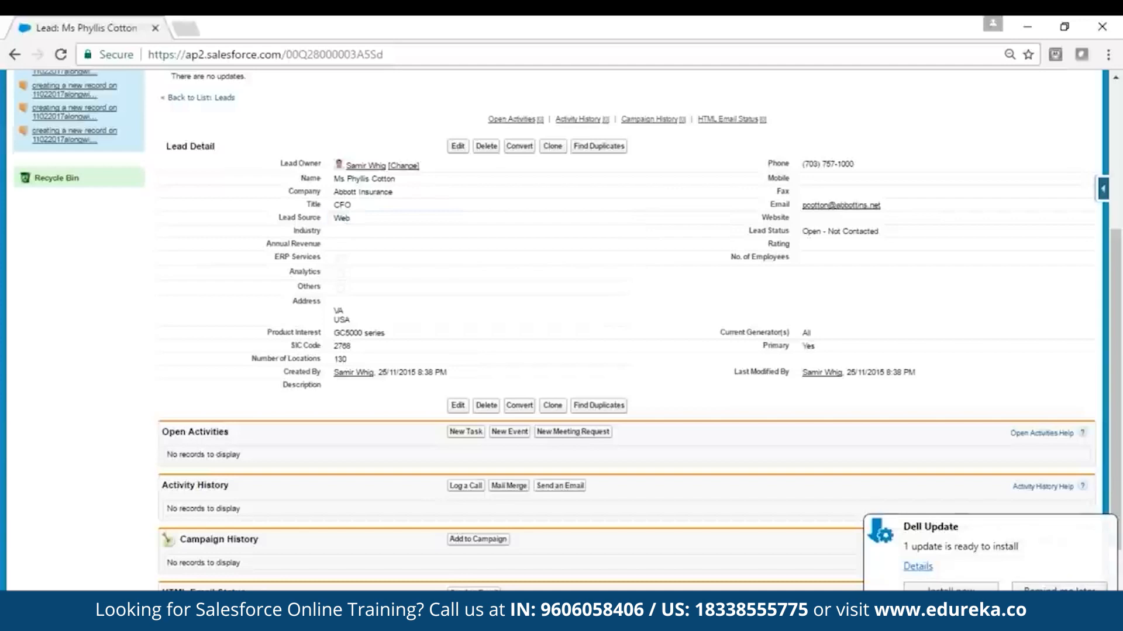
scroll(969, 456, up, 4)
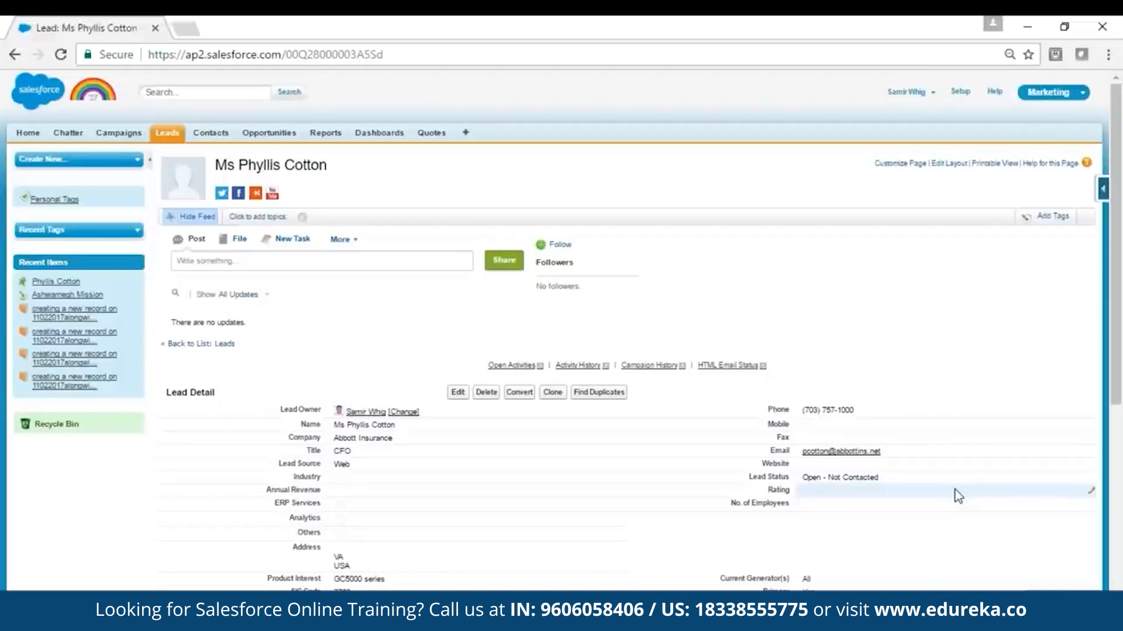
scroll(957, 496, down, 5)
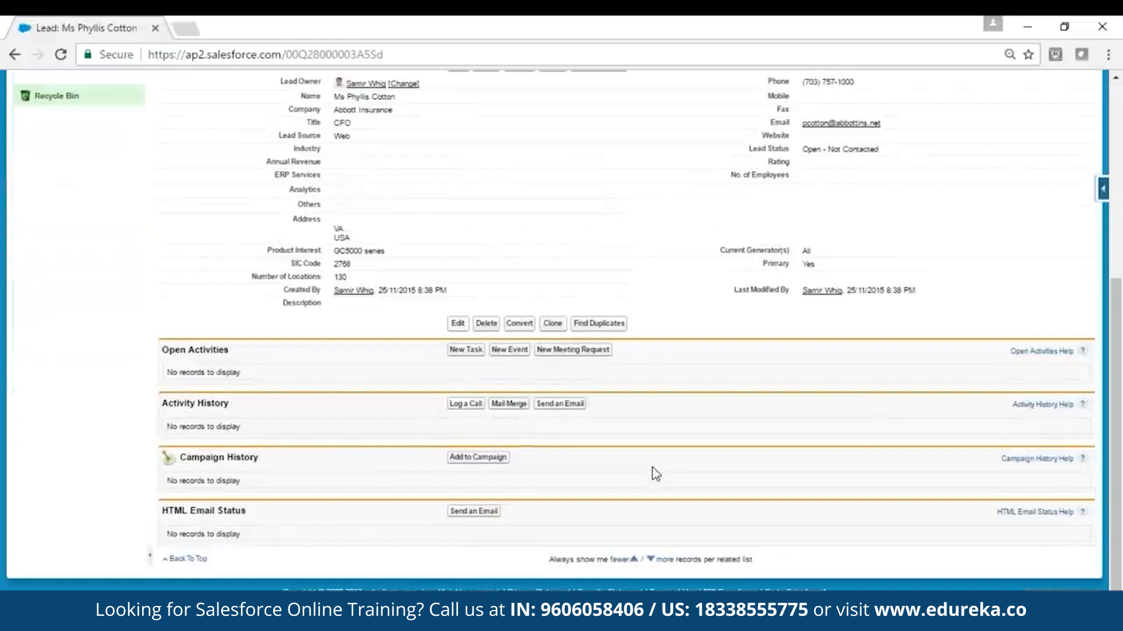
scroll(656, 474, up, 3)
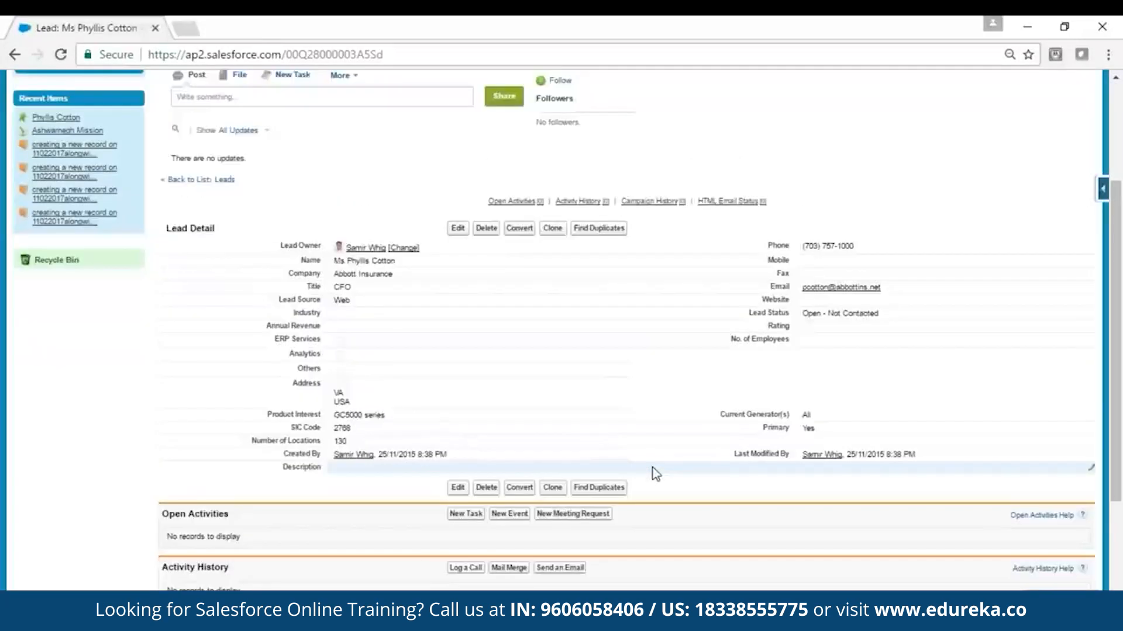
Step: Set the Abbott Insurance lead's status to Closed - Converted and save the record
click(458, 228)
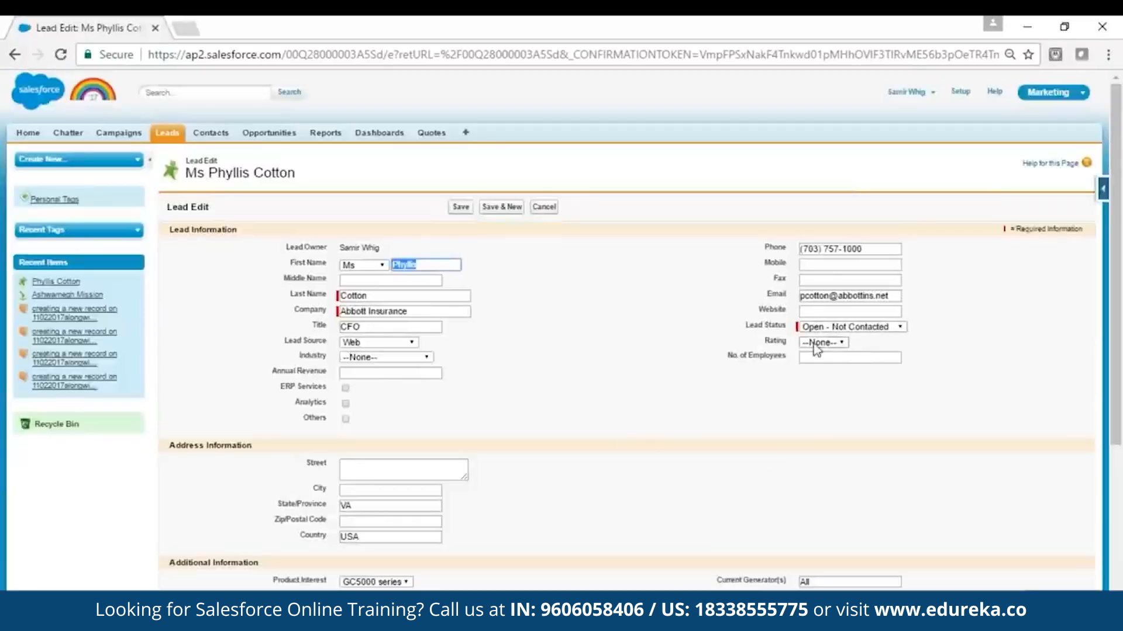
click(903, 327)
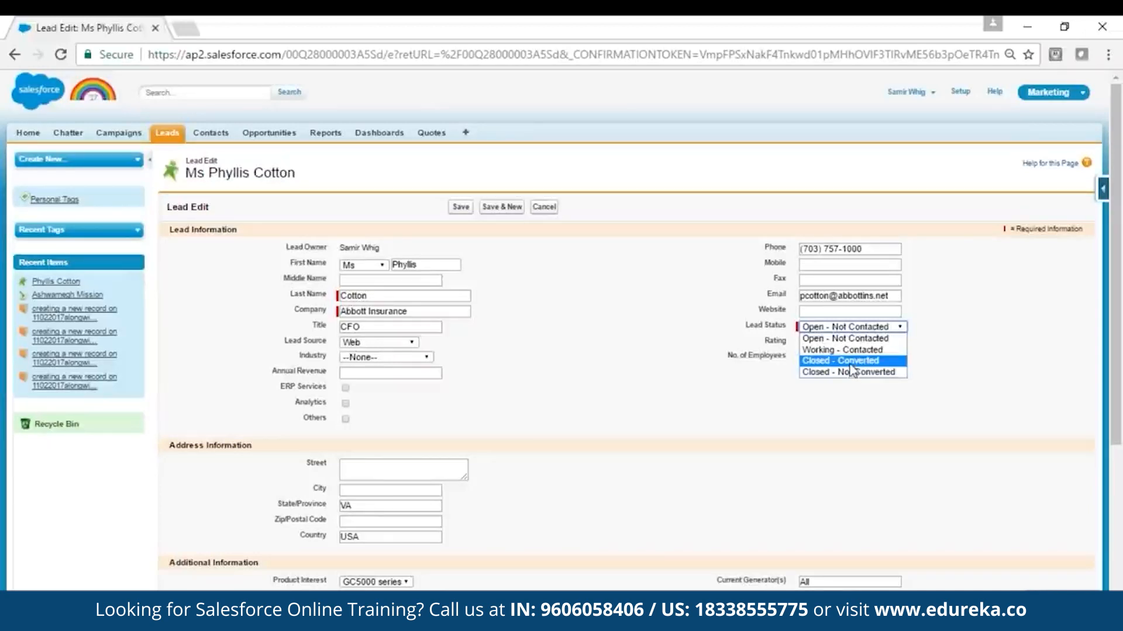
click(854, 367)
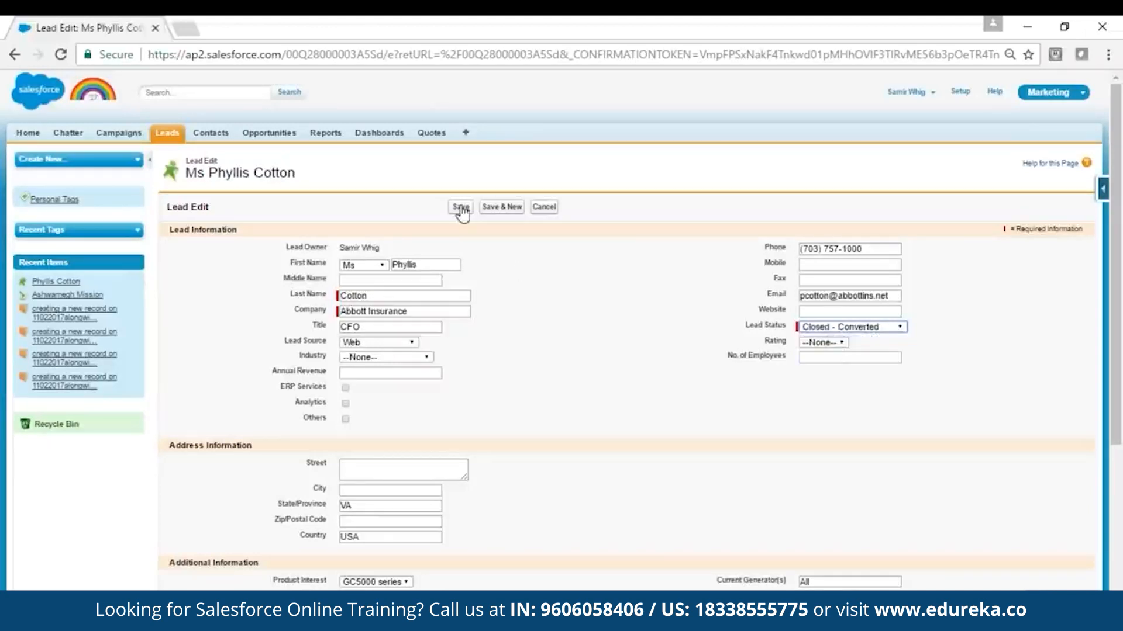
click(461, 208)
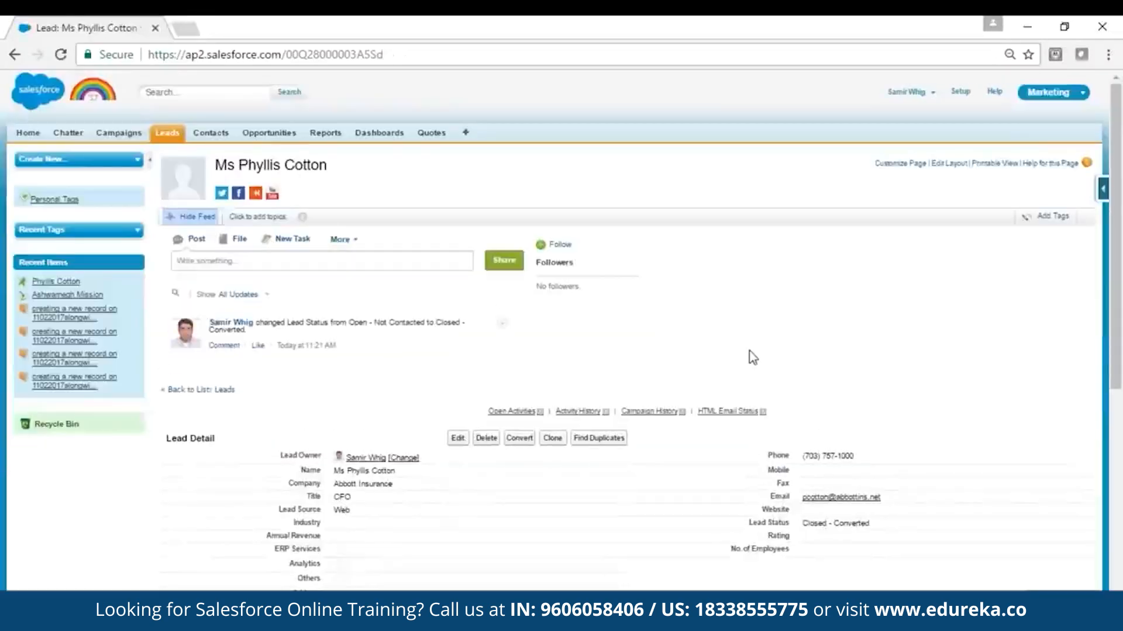
Step: Open the conversion form for the Abbott Insurance lead
scroll(594, 367, down, 3)
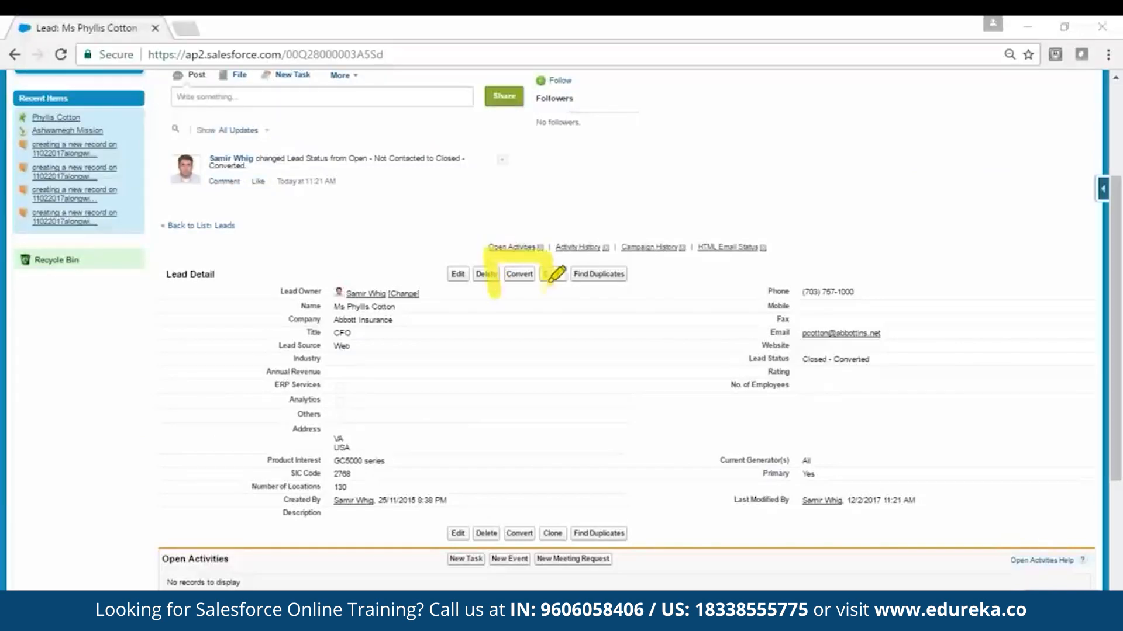
click(517, 275)
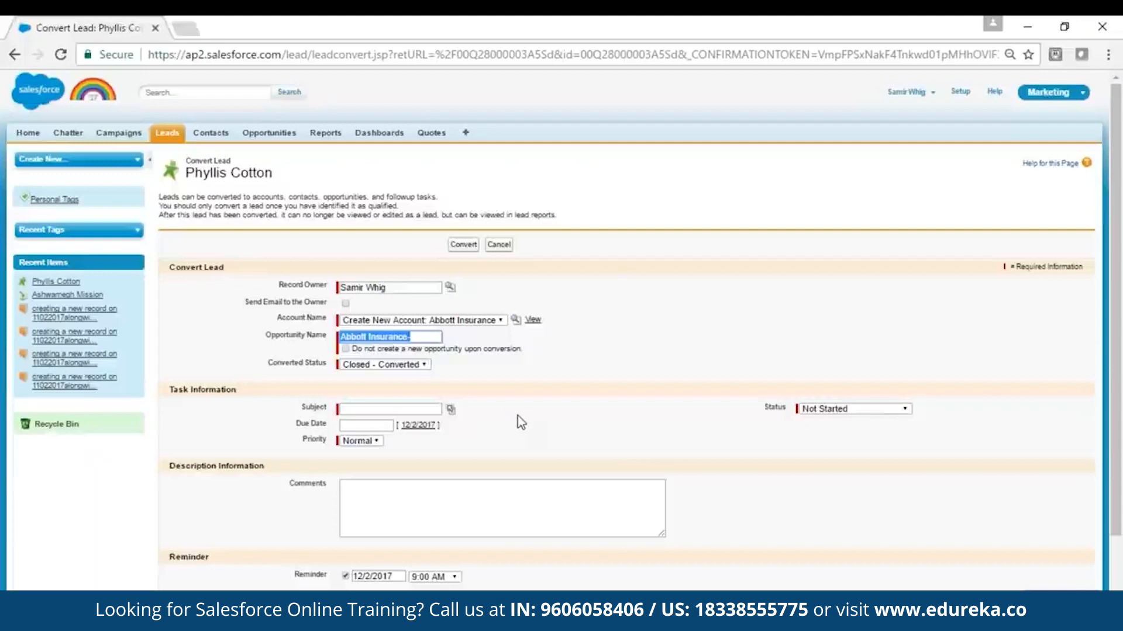
Step: Try the options for emailing the owner and for not creating a new opportunity, switching each off again
click(346, 303)
click(346, 303)
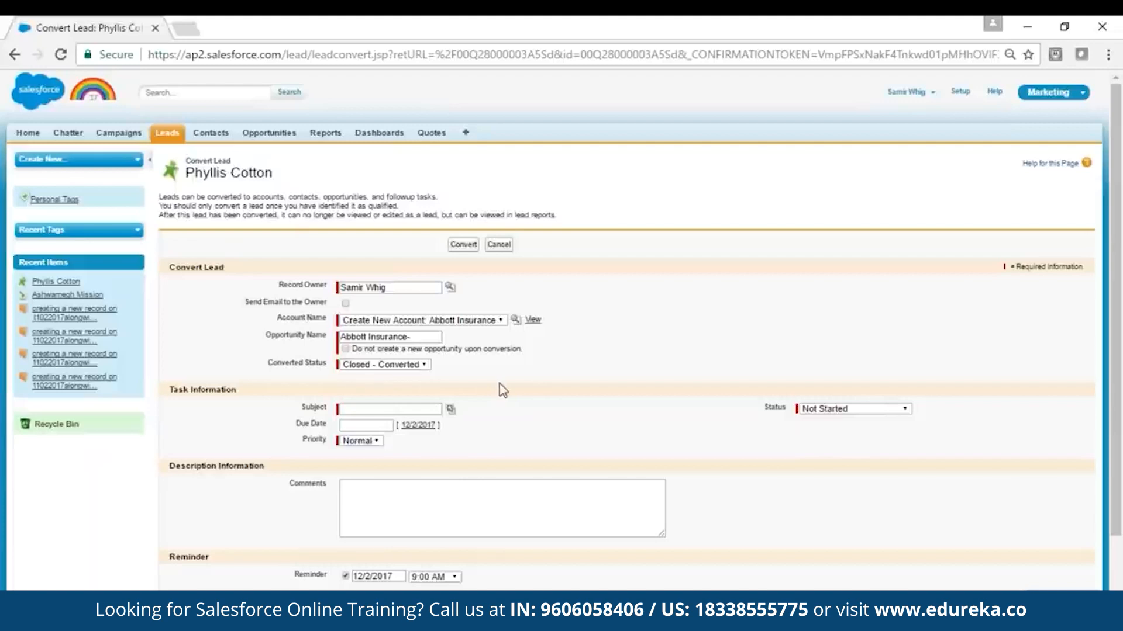
click(402, 349)
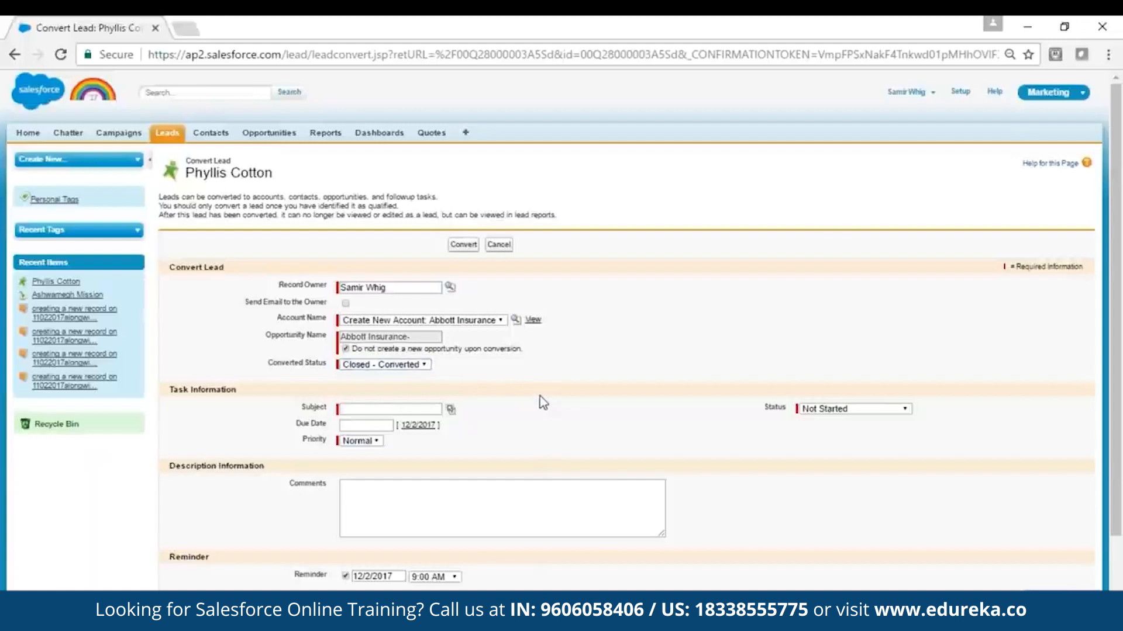
click(345, 349)
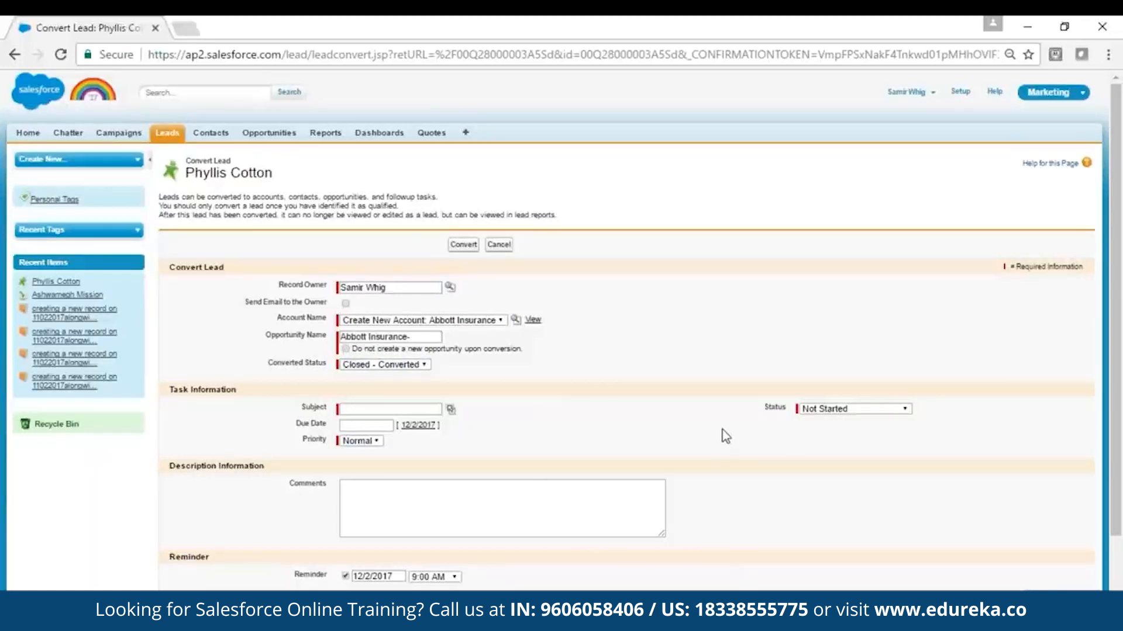
Step: Convert the lead, creating a new Abbott Insurance account and an opportunity named "Abbott Insurance-"
scroll(721, 429, down, 2)
click(463, 547)
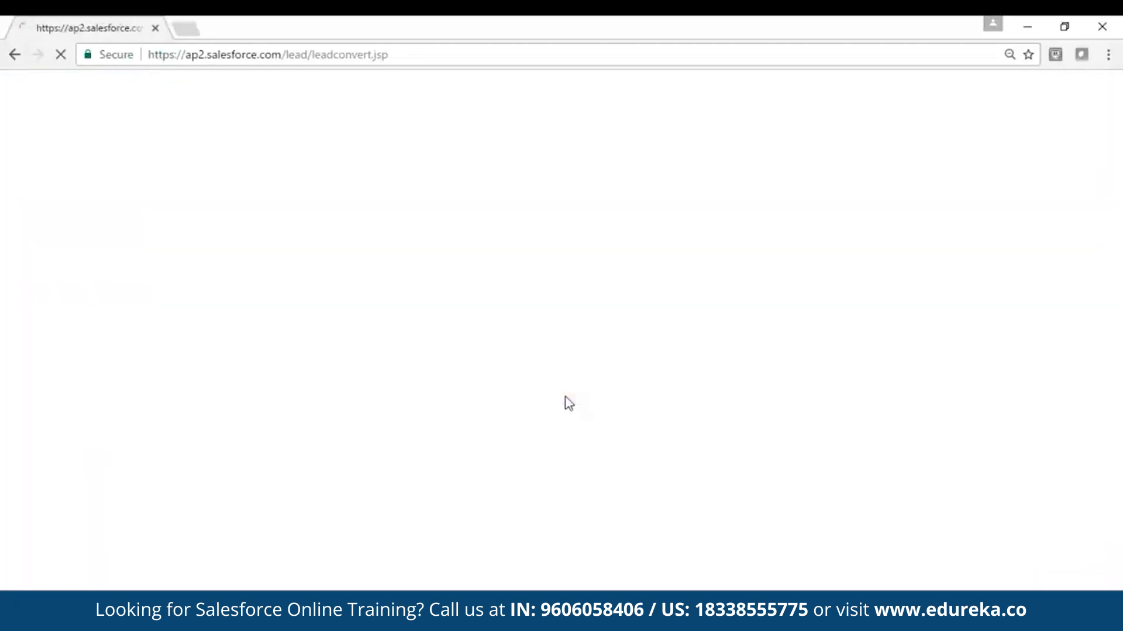
Step: Review the Abbott Insurance account's details, its contact, and its opportunity's stage and close date
scroll(748, 412, down, 4)
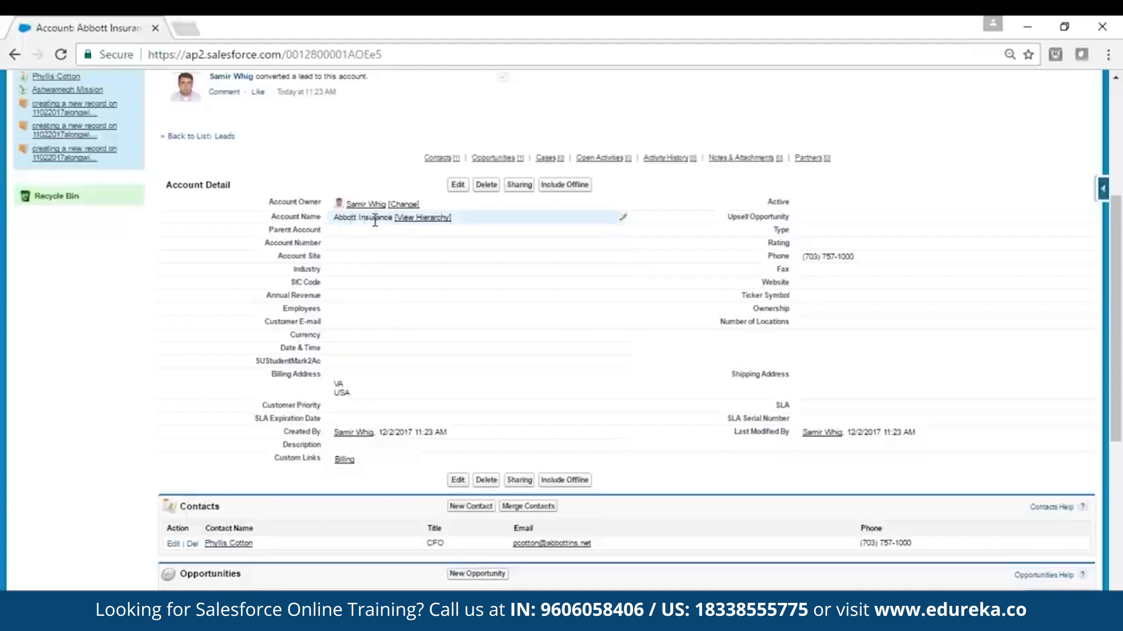
scroll(634, 378, down, 3)
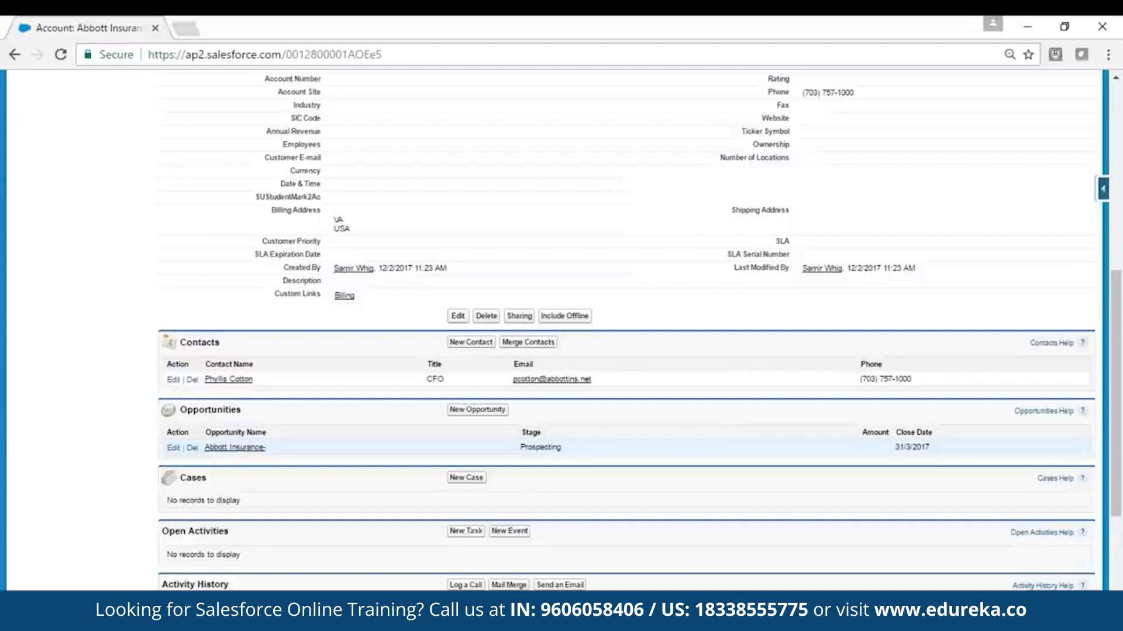
drag(521, 447, 569, 448)
drag(894, 447, 934, 447)
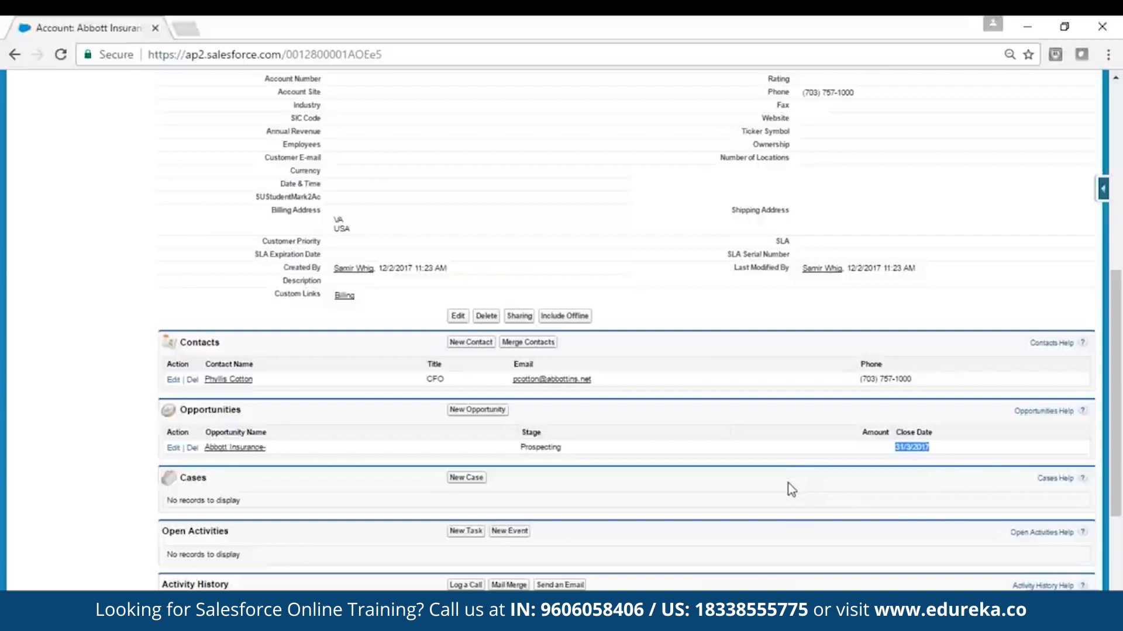
scroll(973, 309, up, 6)
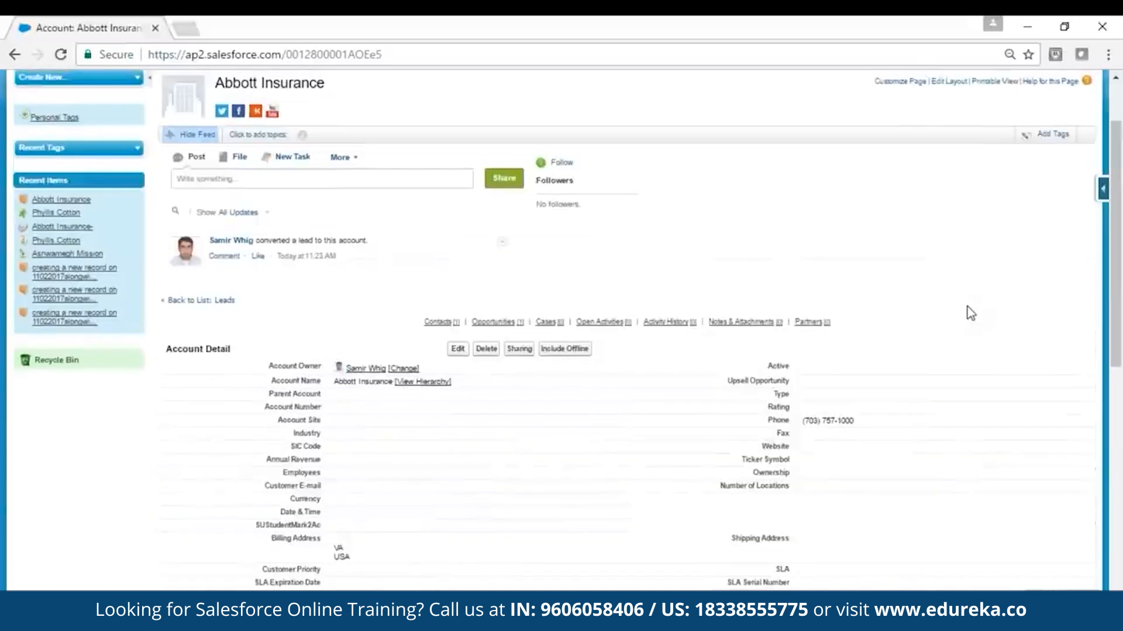
Step: Open the "Abbott Insurance-" opportunity from the account's related list and review its details and quotes sections
scroll(971, 313, down, 5)
click(234, 511)
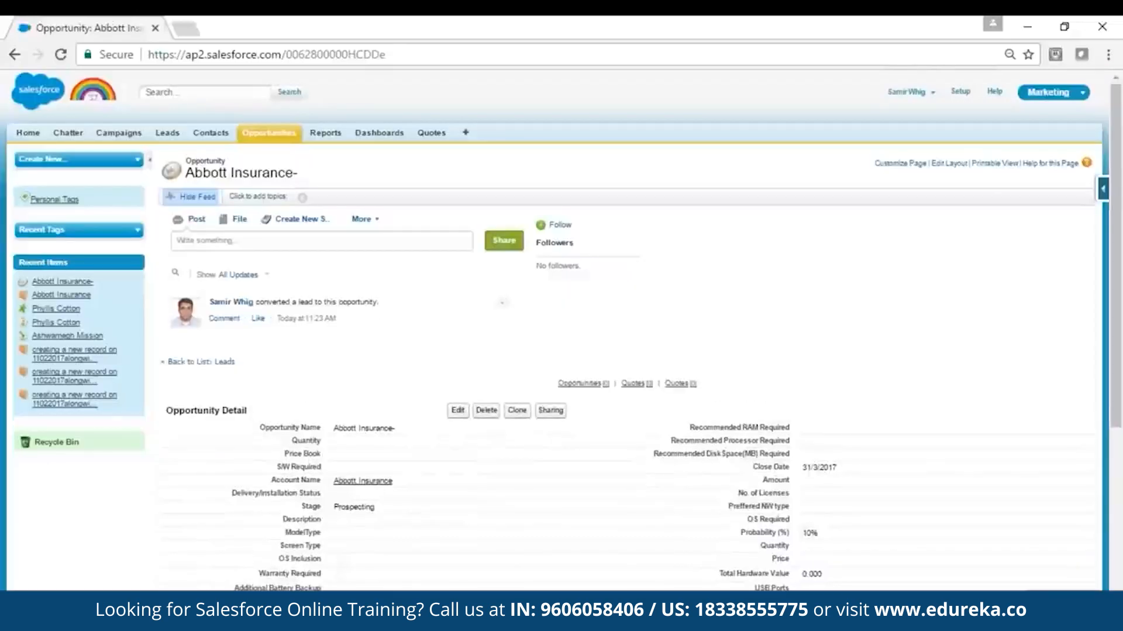
scroll(985, 481, down, 5)
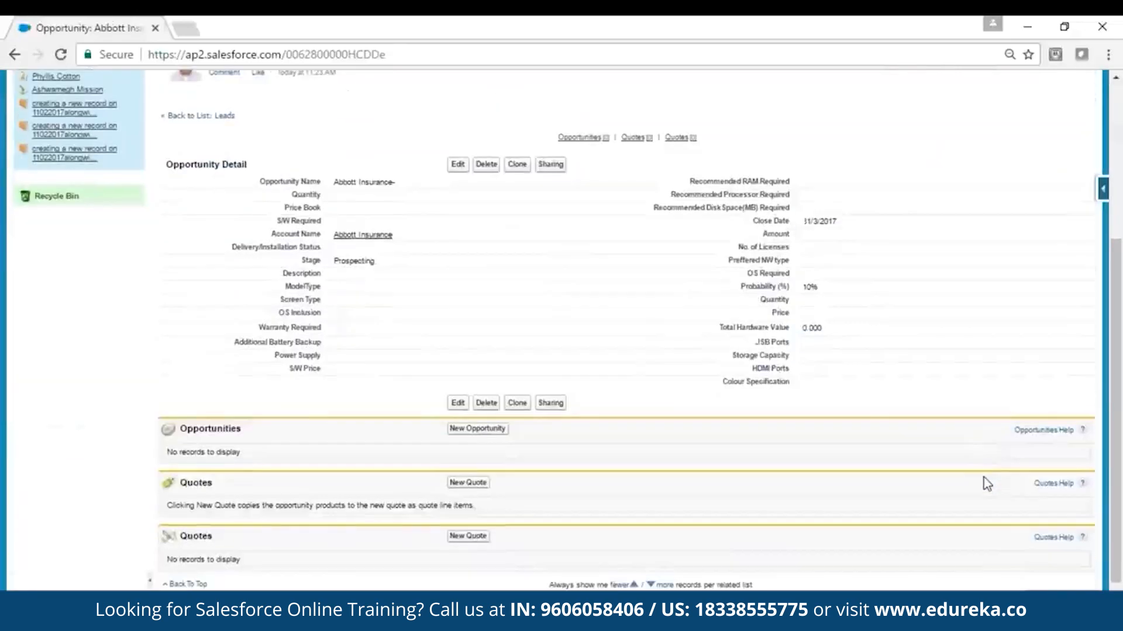
scroll(983, 478, up, 3)
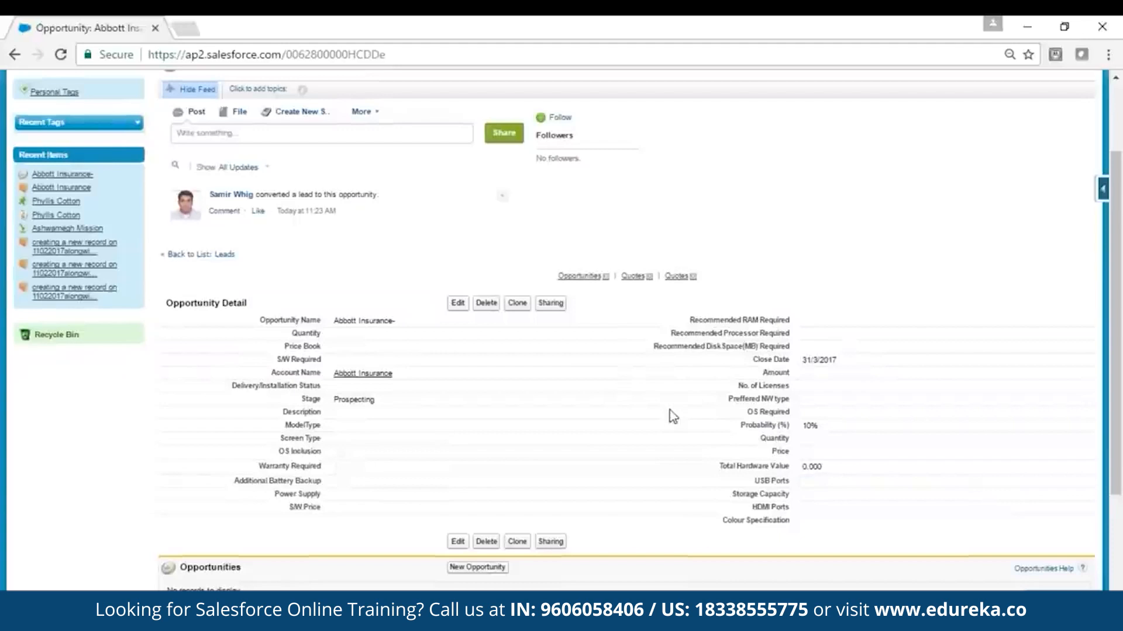
Step: Open the "Abbott Insurance-" opportunity for editing and examine its available fields
click(459, 303)
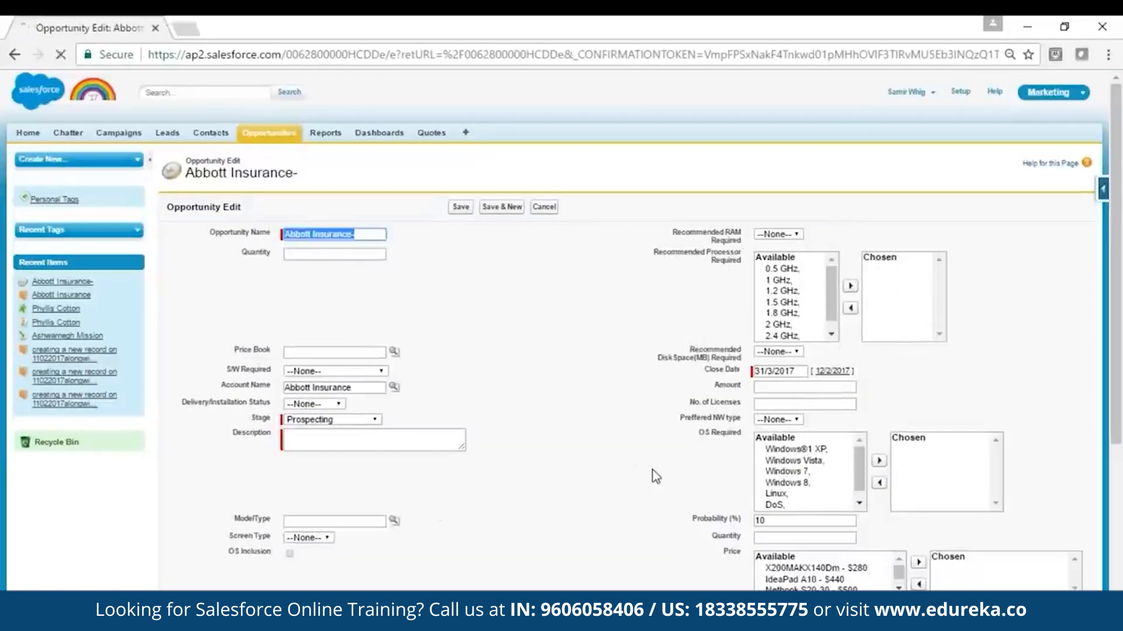
scroll(655, 476, down, 3)
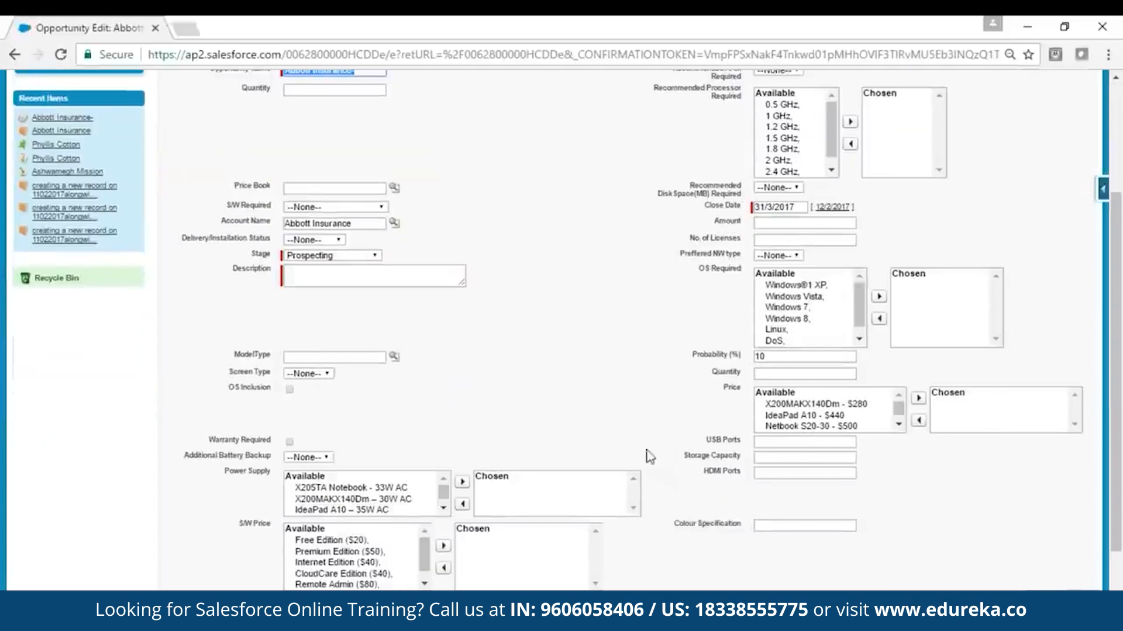
scroll(628, 431, down, 2)
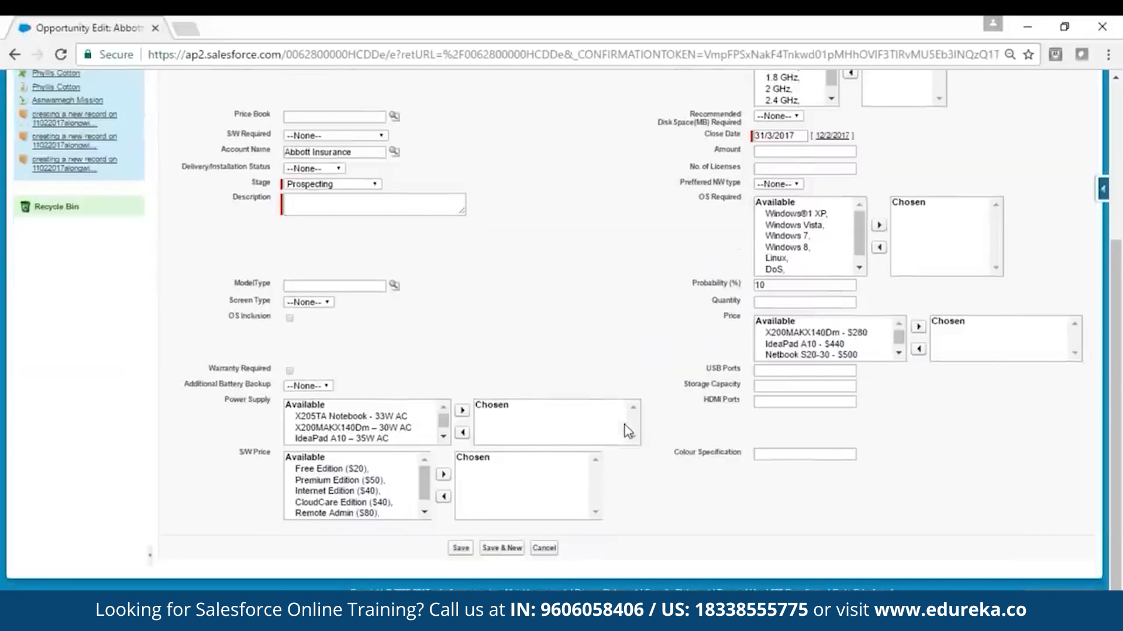
scroll(628, 432, up, 4)
Step: Switch to the Salesforce Marketing Cloud presentation in PowerPoint
click(344, 618)
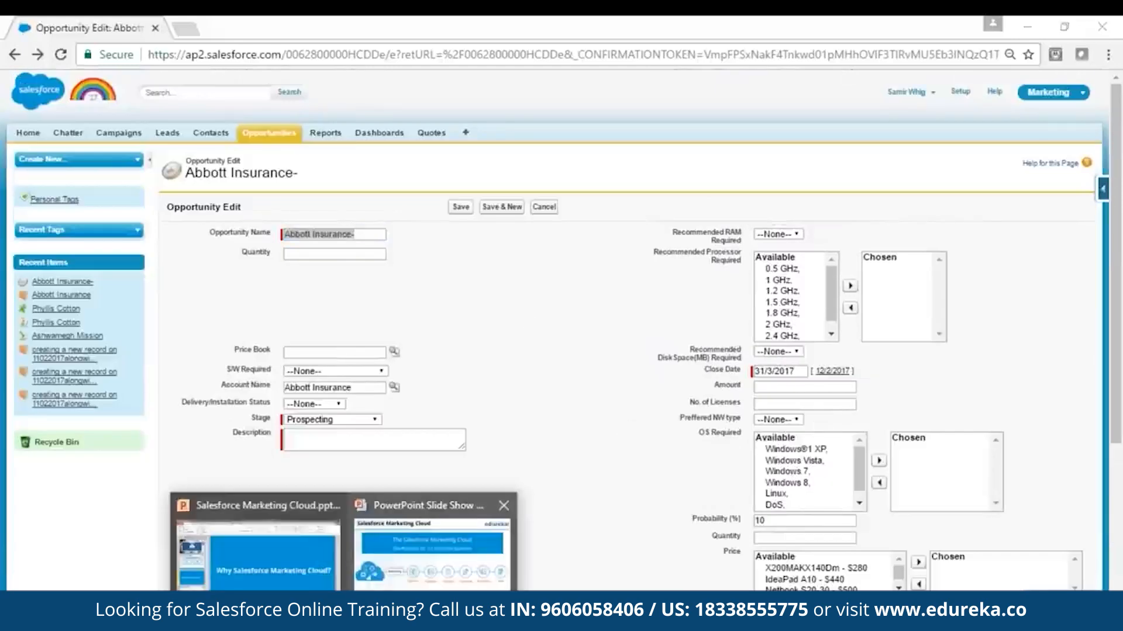